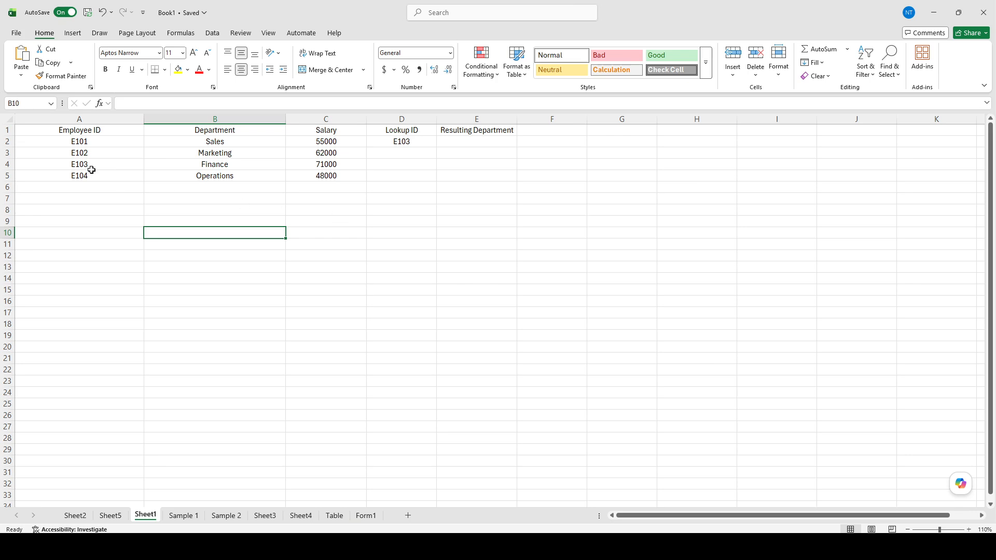
# Make the Employee ID, Department and Salary headers bold.
pyautogui.click(87, 134)
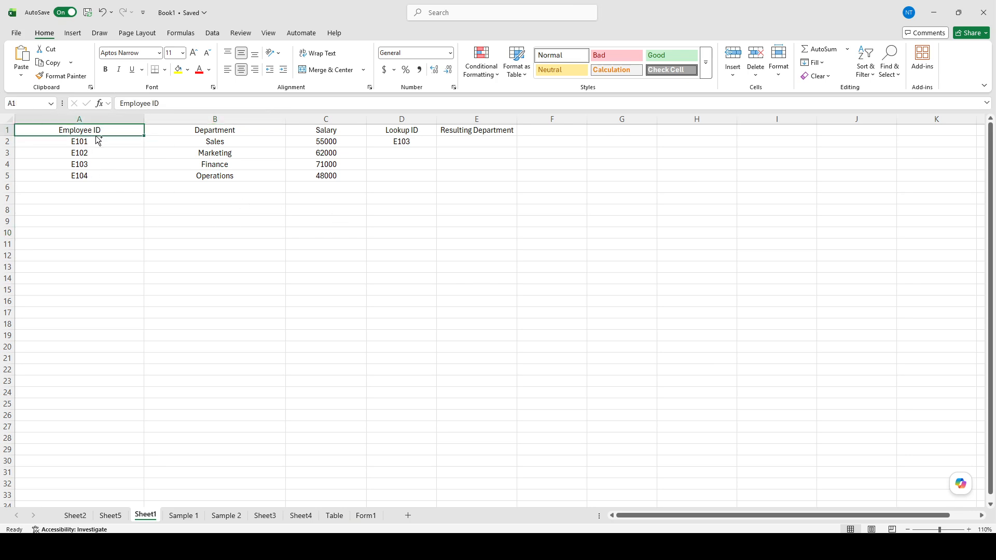
pyautogui.hotkey('ctrl', 'b')
pyautogui.click(201, 133)
pyautogui.hotkey('ctrl', 'b')
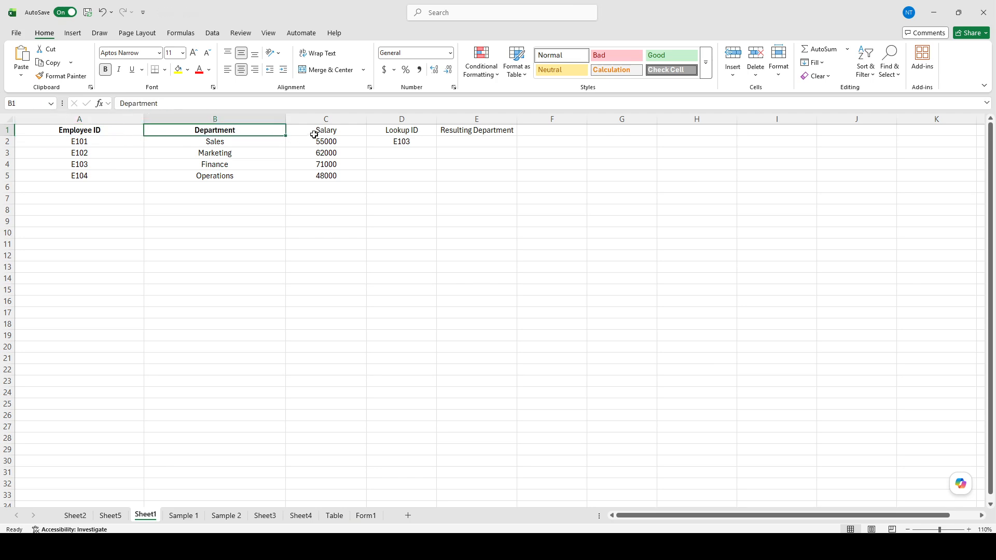
pyautogui.click(317, 133)
pyautogui.hotkey('ctrl', 'b')
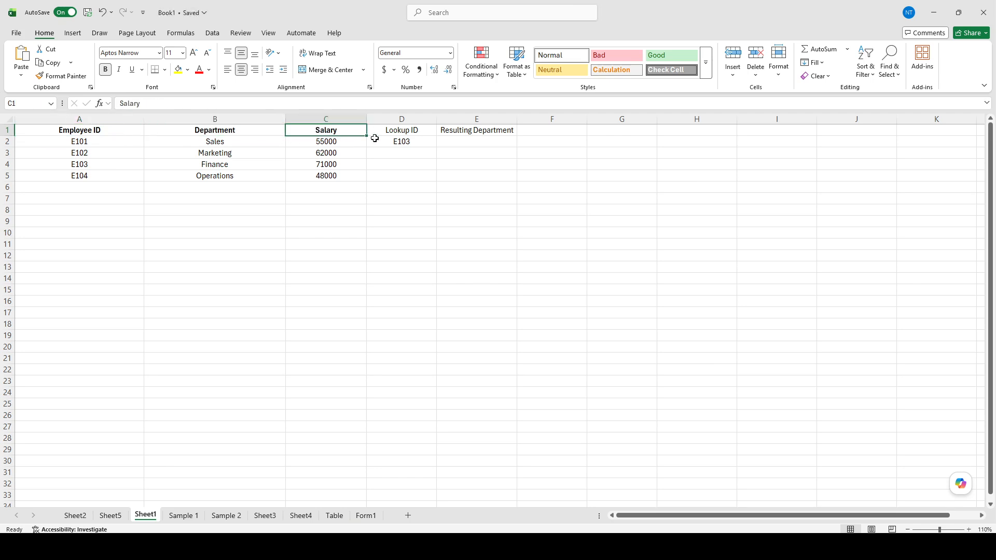
pyautogui.click(395, 133)
pyautogui.moveTo(433, 168); pyautogui.dragTo(412, 176)
pyautogui.moveTo(90, 129); pyautogui.dragTo(350, 143)
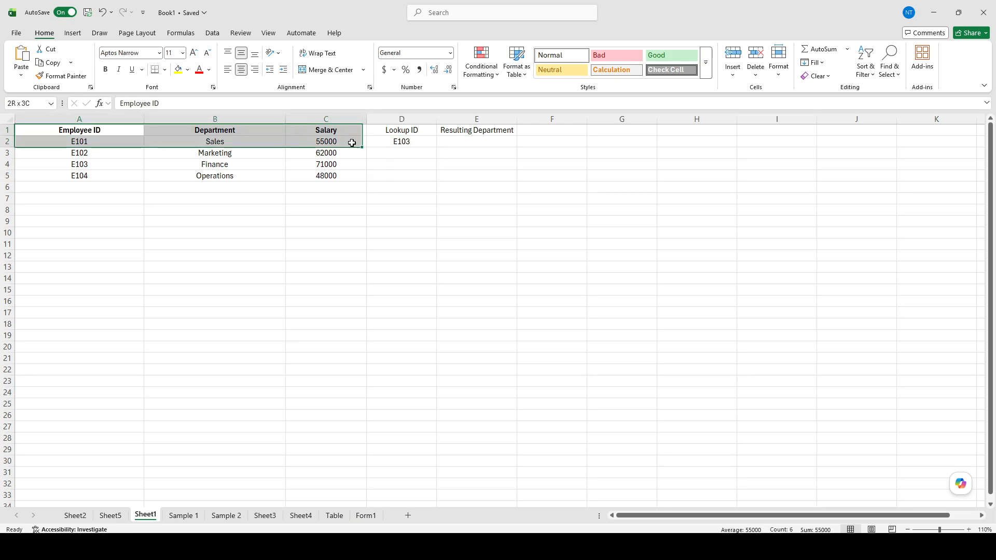
pyautogui.click(381, 196)
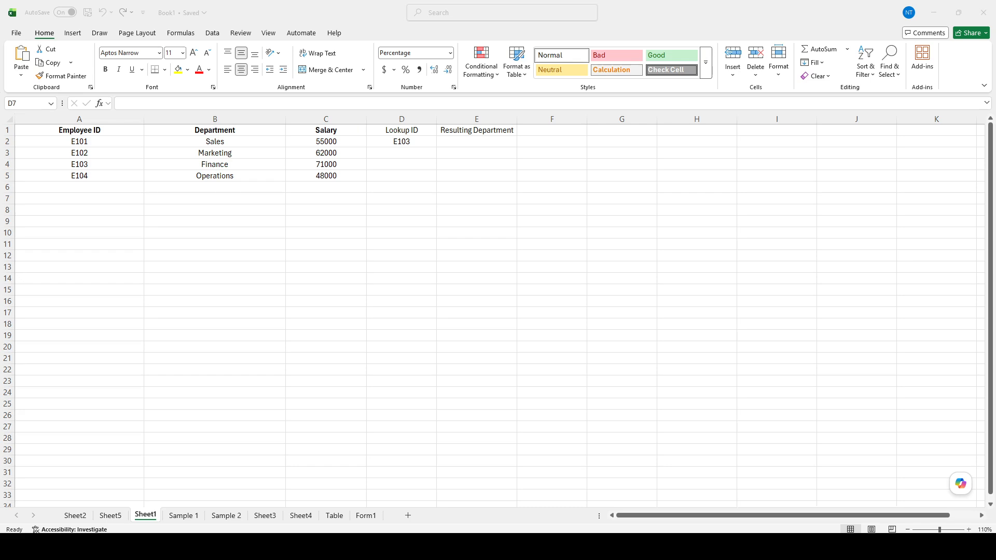
# Make the Lookup ID header bold.
pyautogui.click(117, 147)
pyautogui.click(392, 138)
pyautogui.click(424, 134)
pyautogui.hotkey('ctrl', 'b')
# Make the Resulting Department header bold.
pyautogui.click(444, 163)
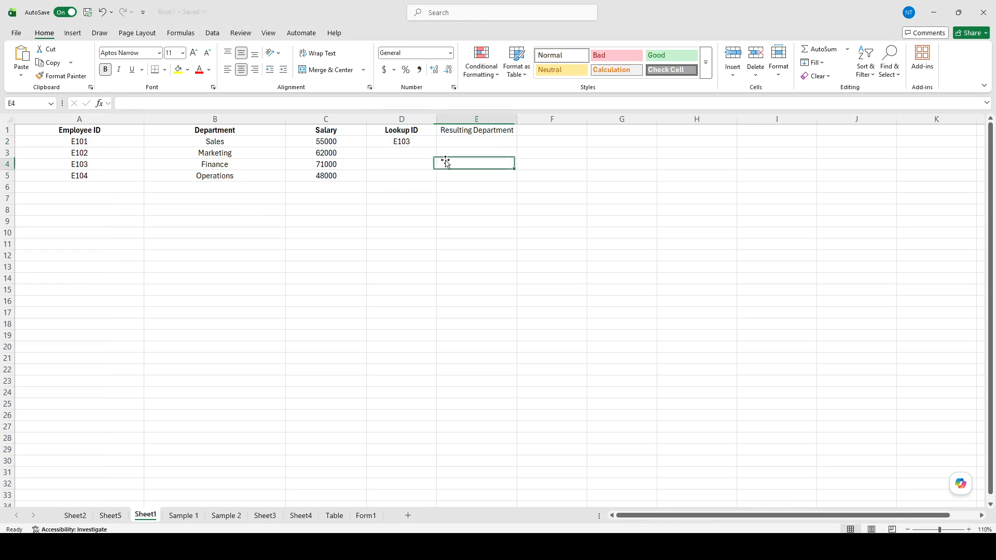
pyautogui.click(471, 134)
pyautogui.hotkey('ctrl', 'b')
pyautogui.click(444, 161)
# Examine the employee IDs and department names in the data table.
pyautogui.click(183, 152)
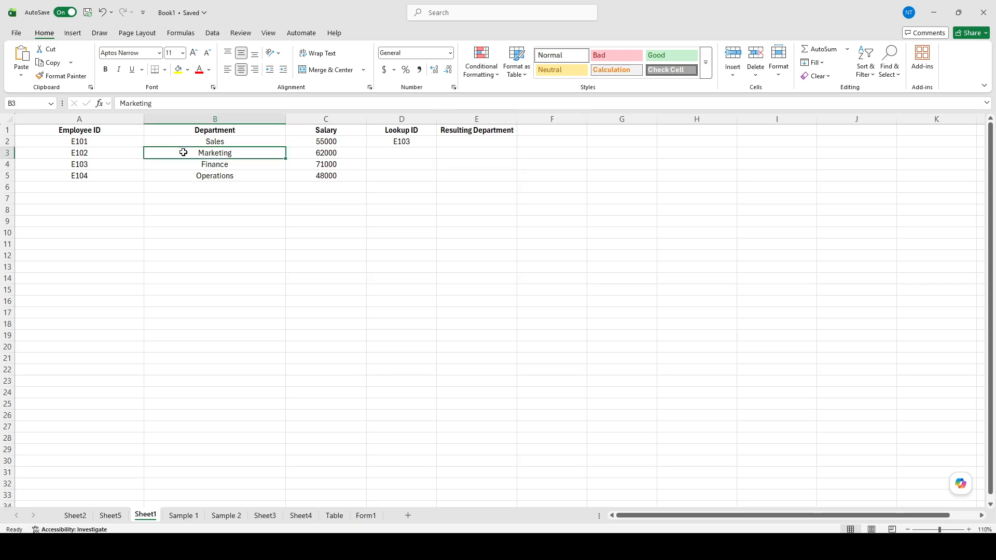
pyautogui.click(131, 185)
pyautogui.click(131, 184)
pyautogui.moveTo(144, 193); pyautogui.dragTo(327, 186)
pyautogui.click(327, 186)
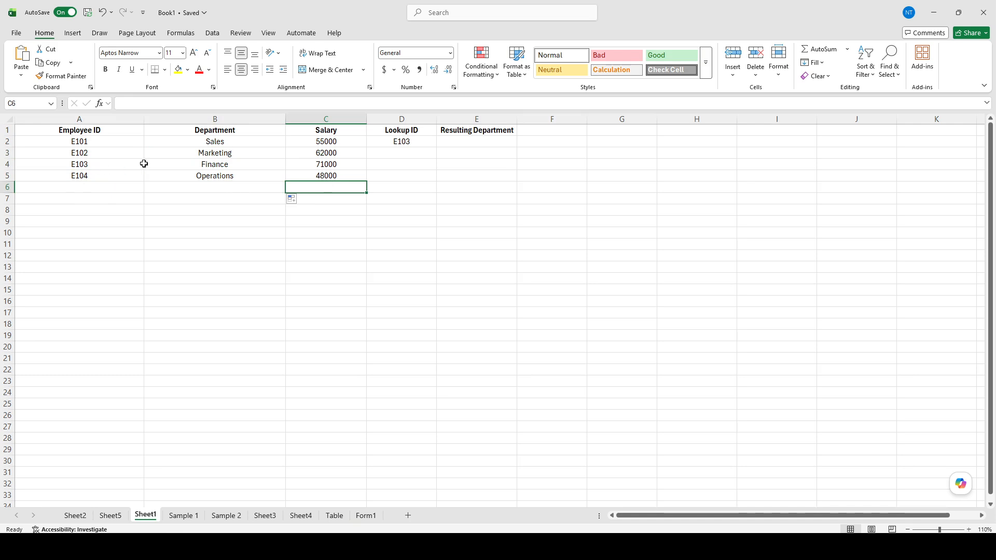
pyautogui.moveTo(83, 141); pyautogui.dragTo(89, 198)
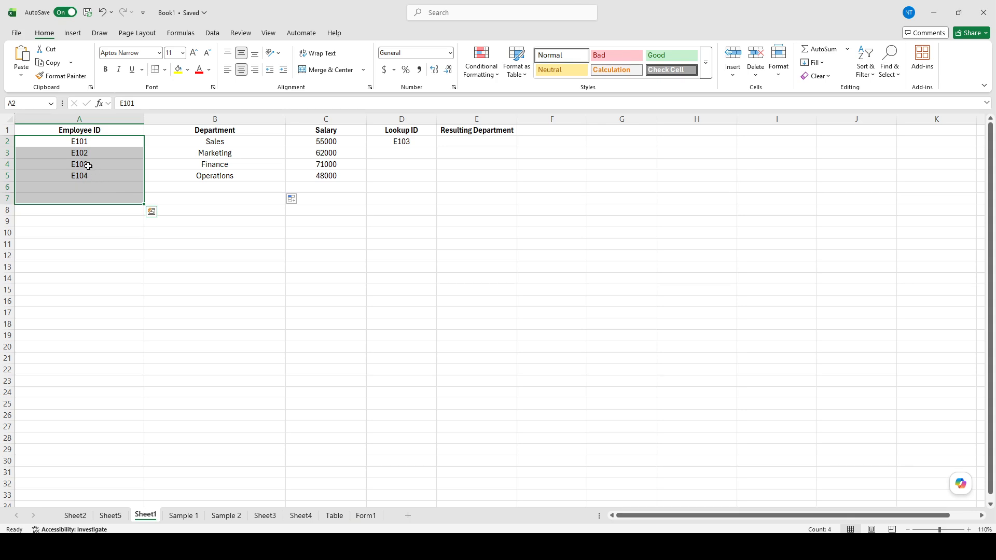
pyautogui.click(90, 174)
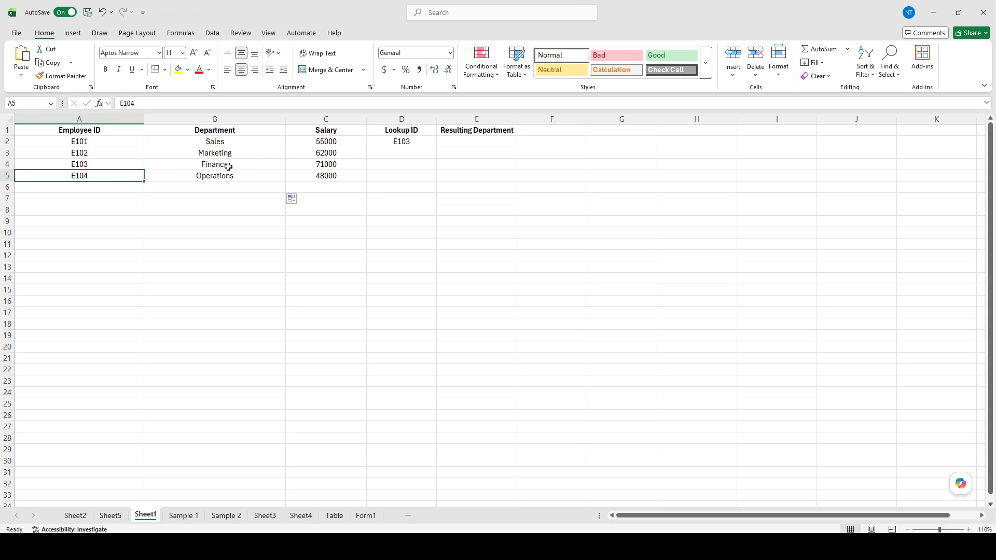
pyautogui.click(222, 167)
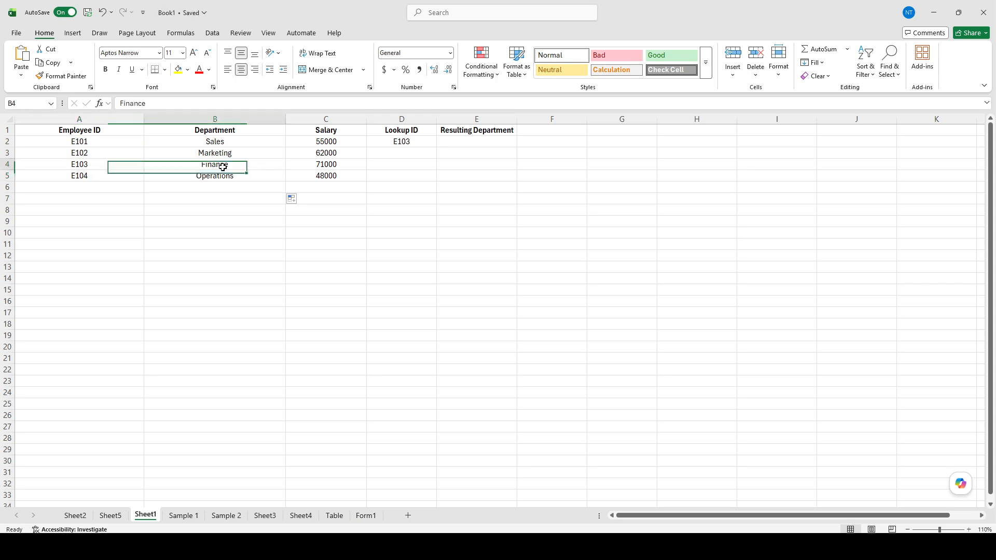
pyautogui.moveTo(224, 141); pyautogui.dragTo(228, 172)
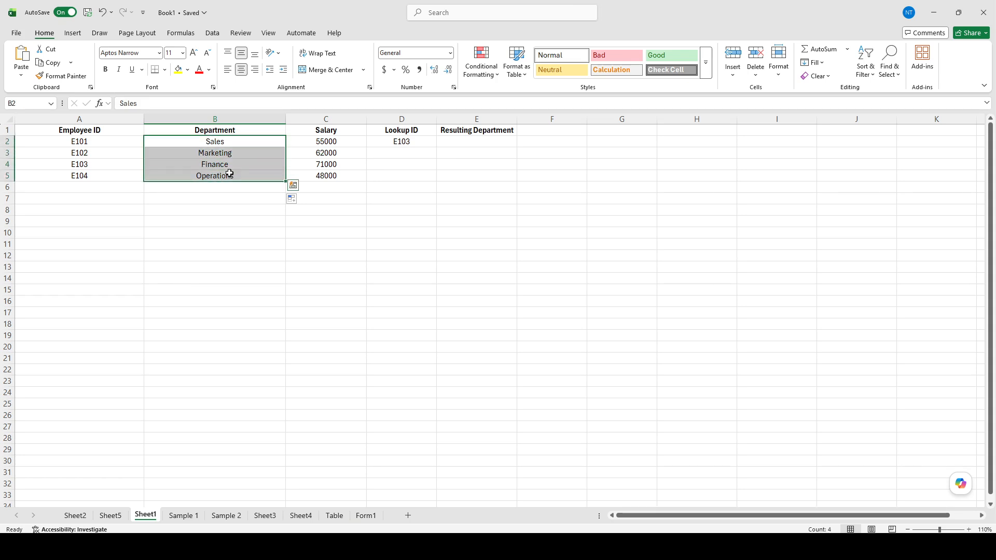
pyautogui.click(226, 146)
pyautogui.click(234, 153)
pyautogui.click(234, 165)
pyautogui.click(236, 178)
pyautogui.click(237, 167)
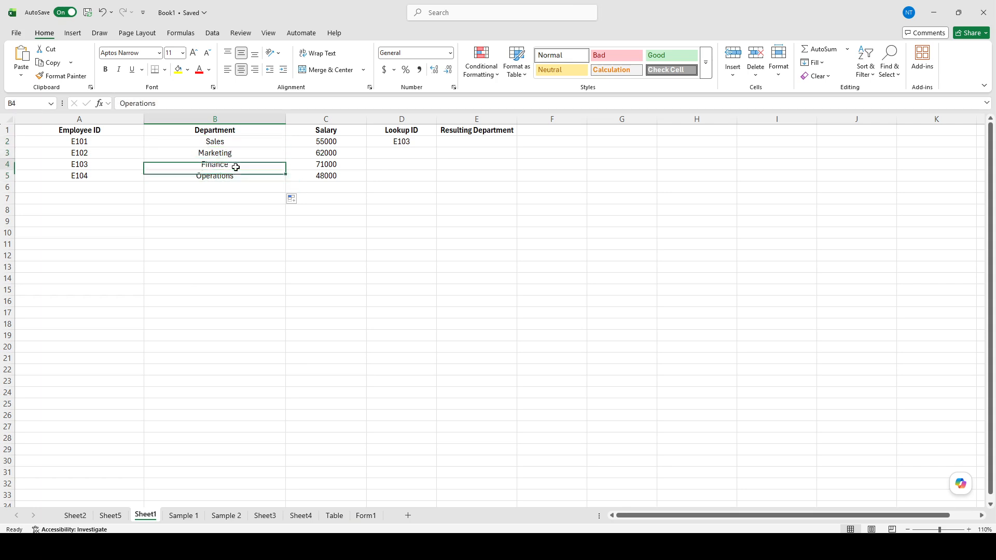
pyautogui.click(219, 178)
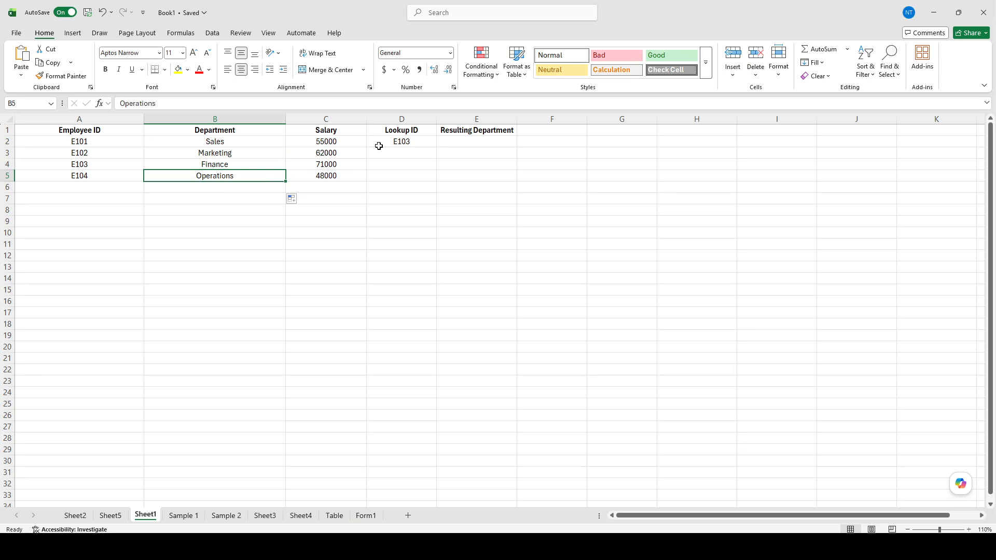
# Apply Accounting number format to the salary values, then undo it.
pyautogui.moveTo(342, 142); pyautogui.dragTo(337, 171)
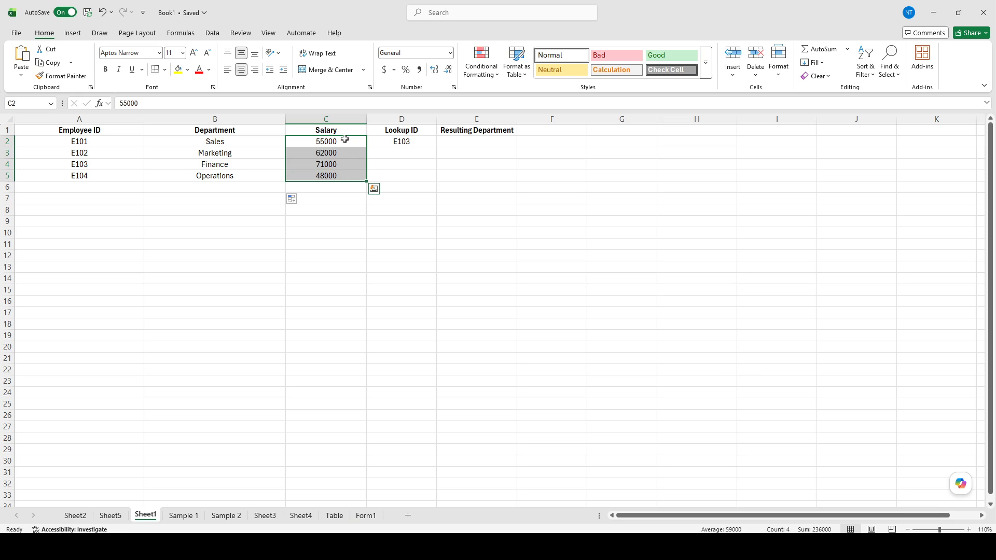
pyautogui.click(383, 71)
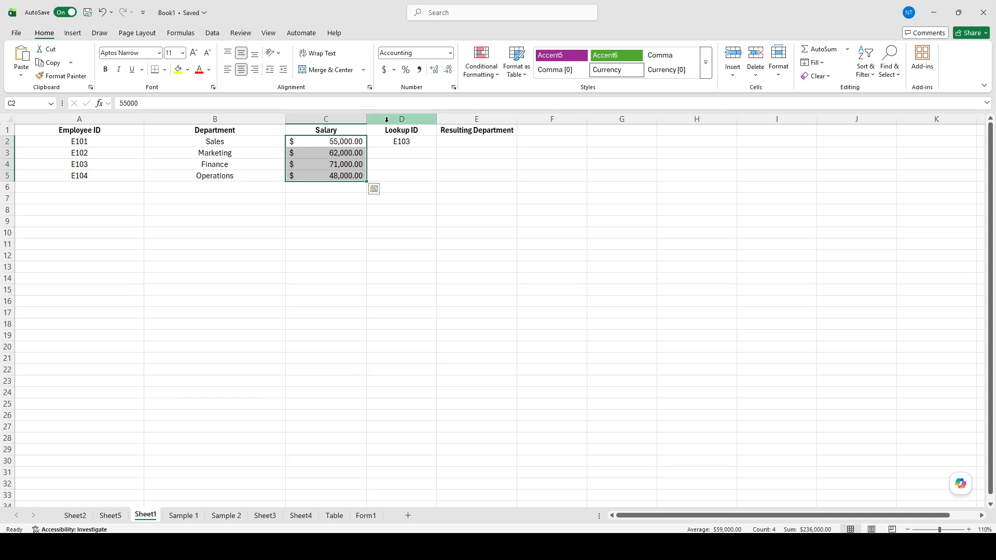
pyautogui.click(346, 227)
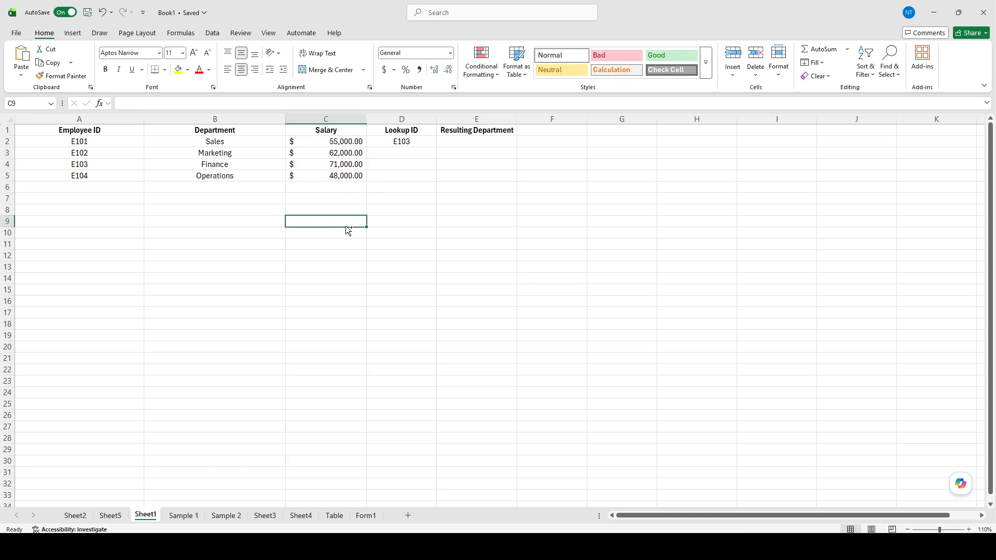
pyautogui.hotkey('ctrl', 'z')
pyautogui.hotkey('ctrl', 'z')
pyautogui.click(351, 224)
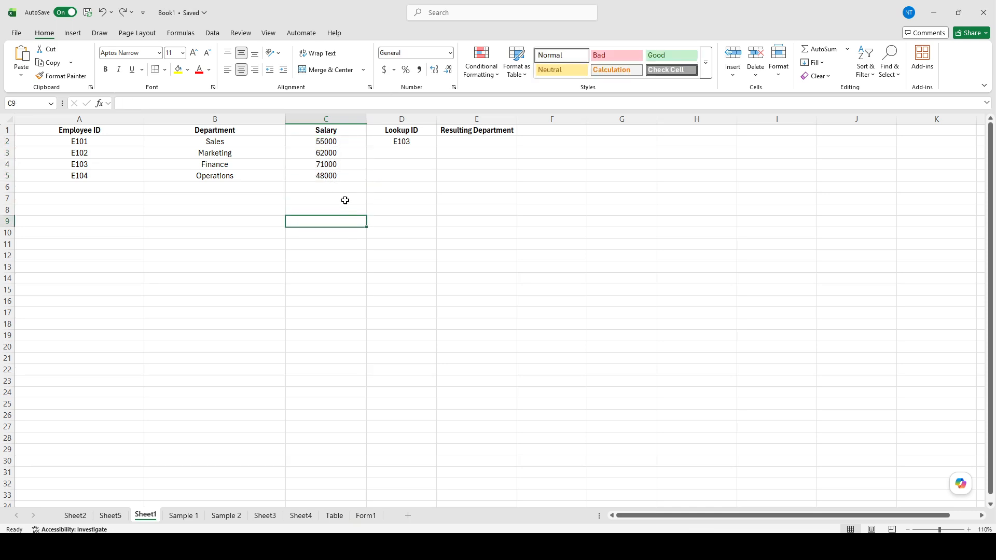
pyautogui.hotkey('ctrl', 'z')
# Enter =INDEX(B2:B5,MATCH(D2,A2:A5,0)) in the Resulting Department cell to look up the department for E103.
pyautogui.click(431, 194)
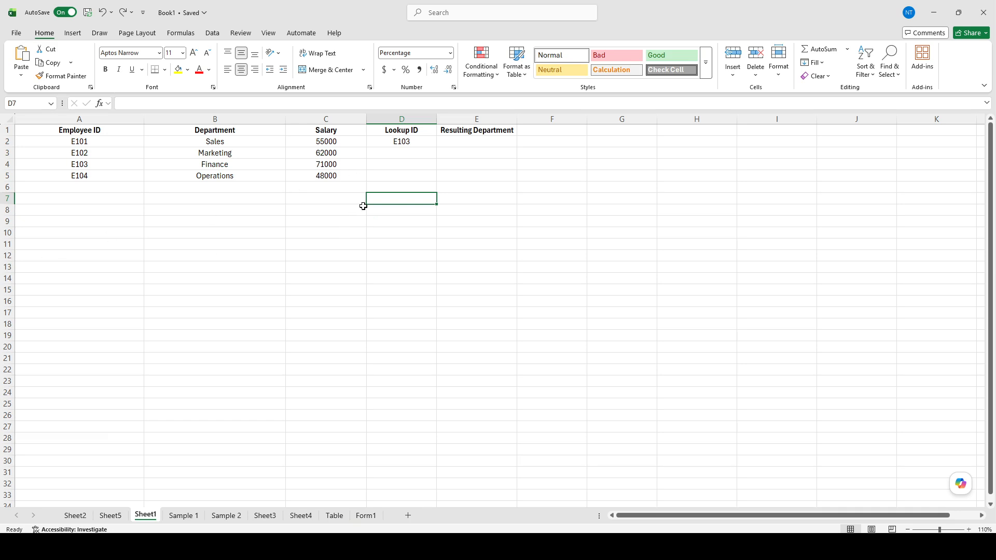
pyautogui.click(396, 142)
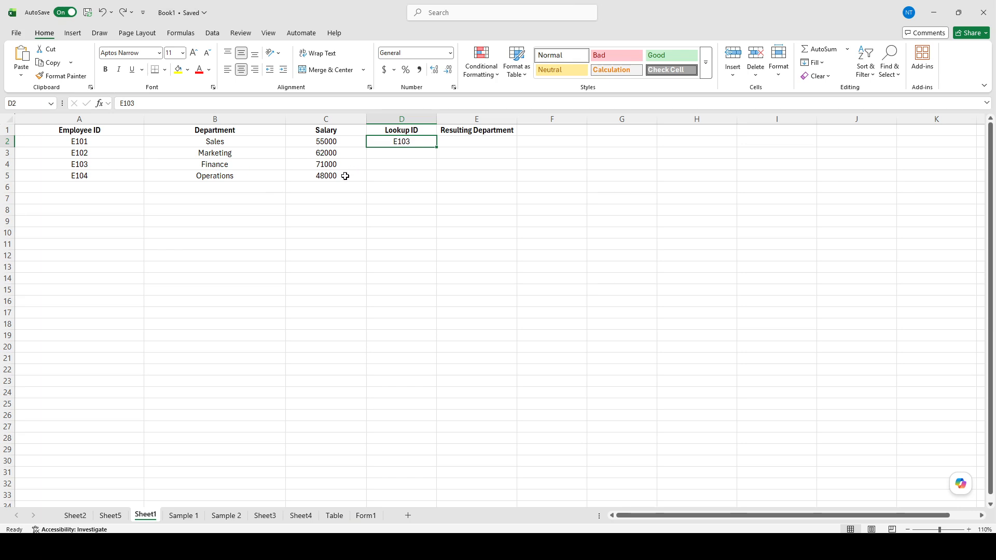
pyautogui.doubleClick(480, 142)
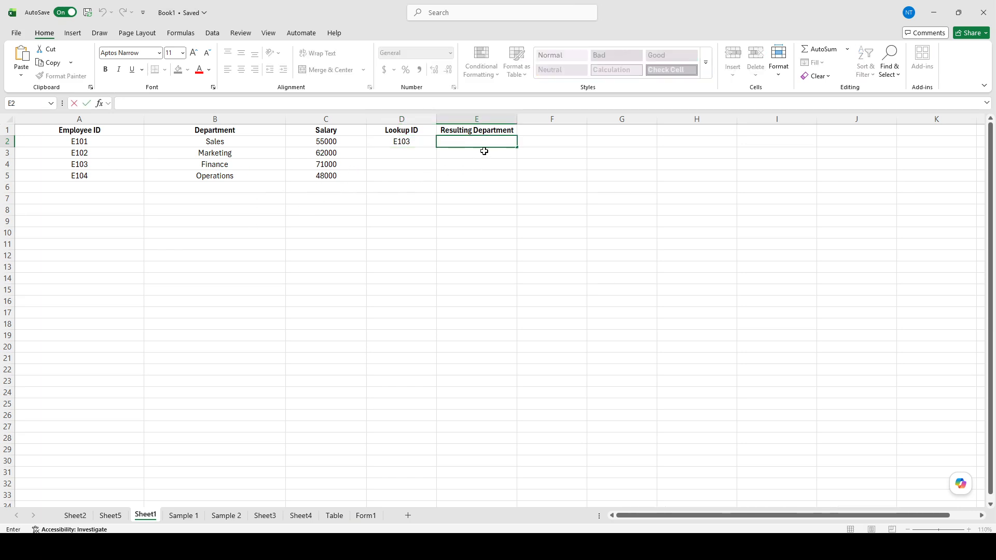
pyautogui.click(230, 105)
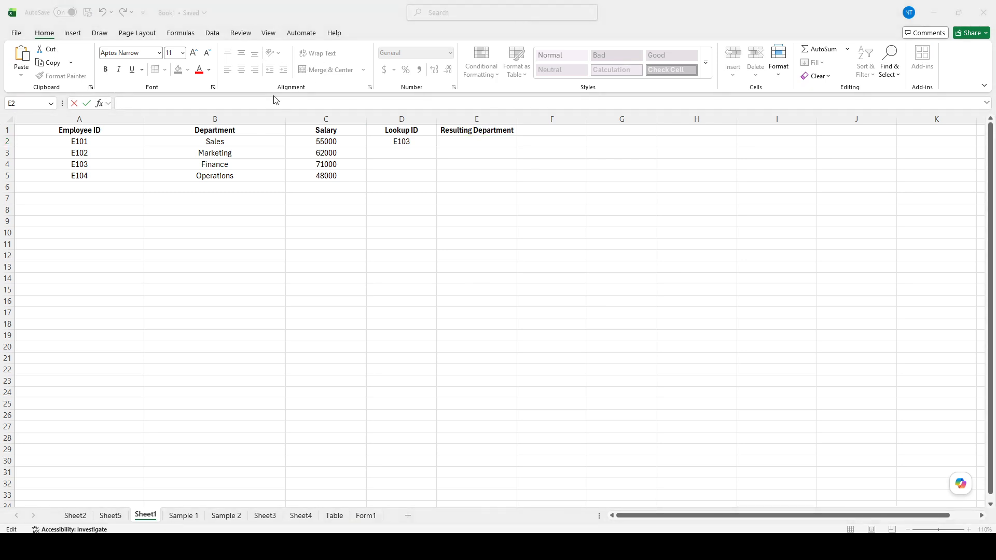
pyautogui.click(260, 103)
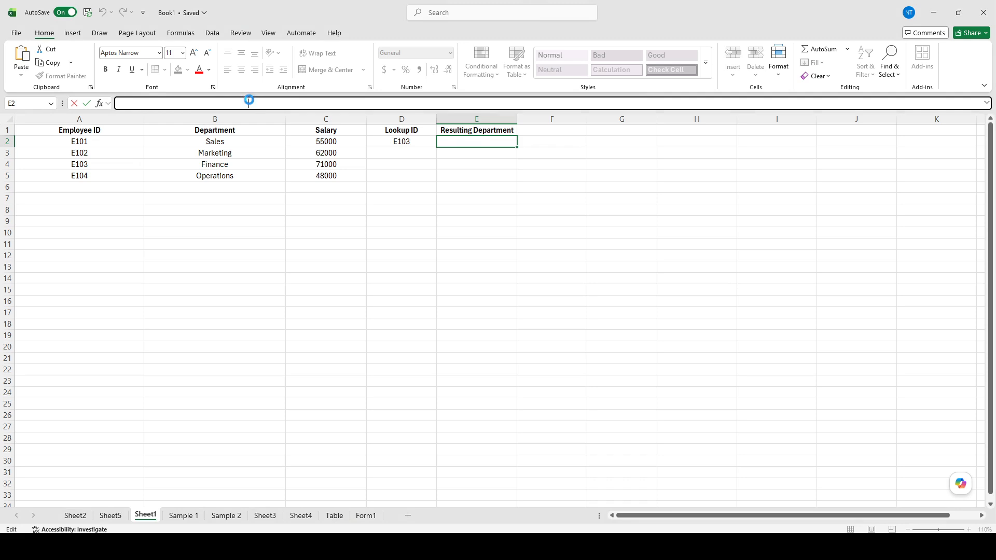
pyautogui.write('=INDEX(B2:B5,MATCH(D2,A2:A5,0))')
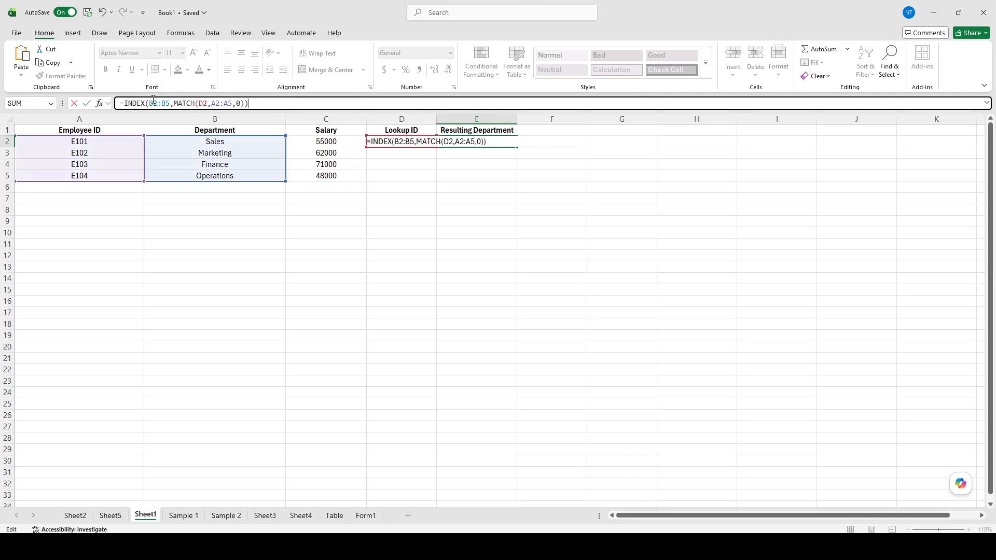
pyautogui.moveTo(117, 103); pyautogui.dragTo(252, 103)
pyautogui.click(262, 102)
pyautogui.press('Return')
pyautogui.click(459, 220)
# Make the resulting department value bold.
pyautogui.click(482, 142)
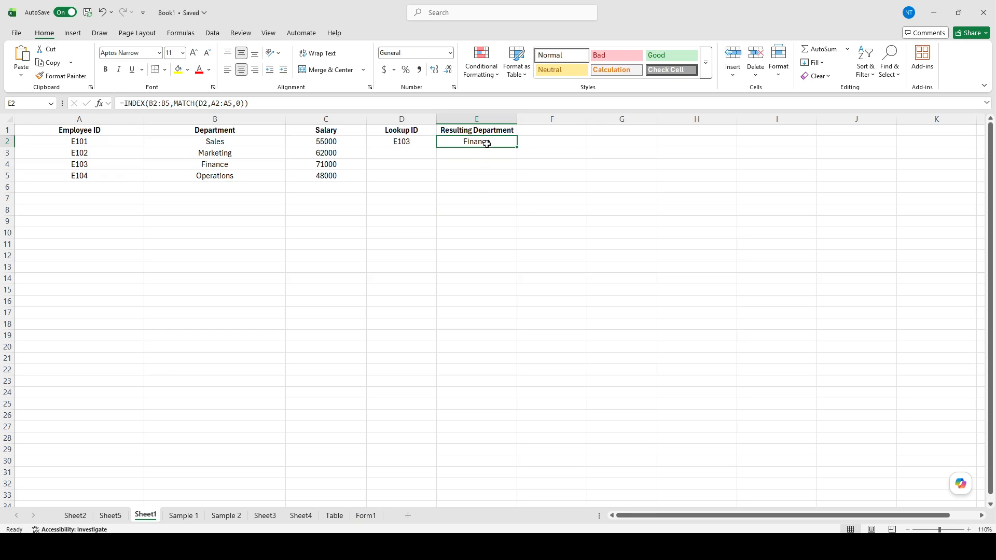
pyautogui.hotkey('ctrl', 'b')
pyautogui.click(494, 186)
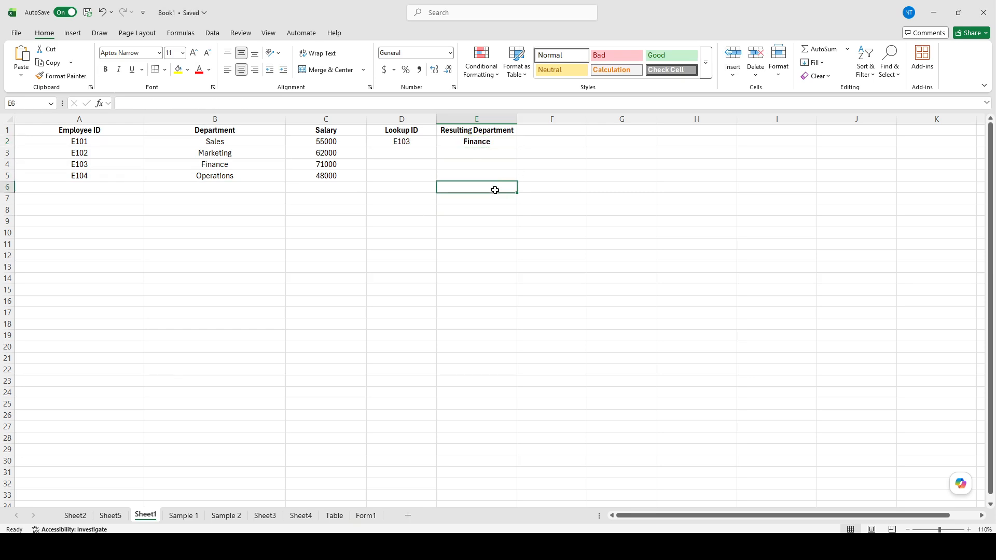
# Inspect the INDEX/MATCH formula in the Resulting Department cell.
pyautogui.click(490, 145)
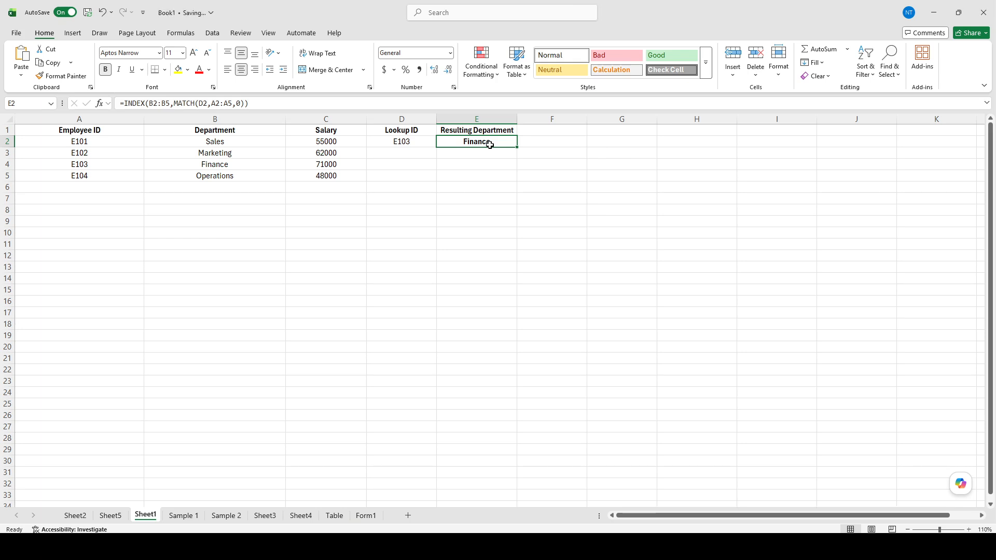
pyautogui.click(209, 103)
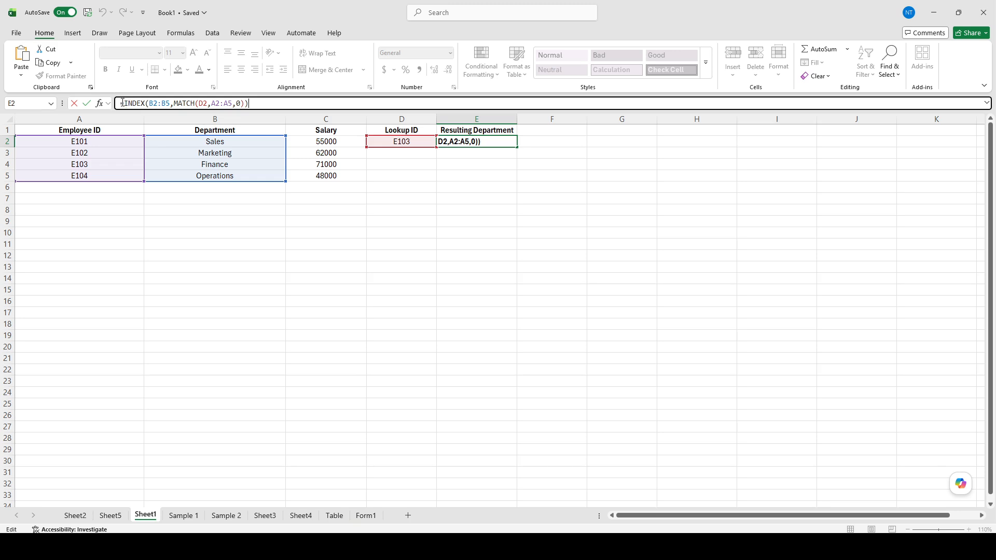
pyautogui.moveTo(122, 103); pyautogui.dragTo(231, 101)
pyautogui.press('Return')
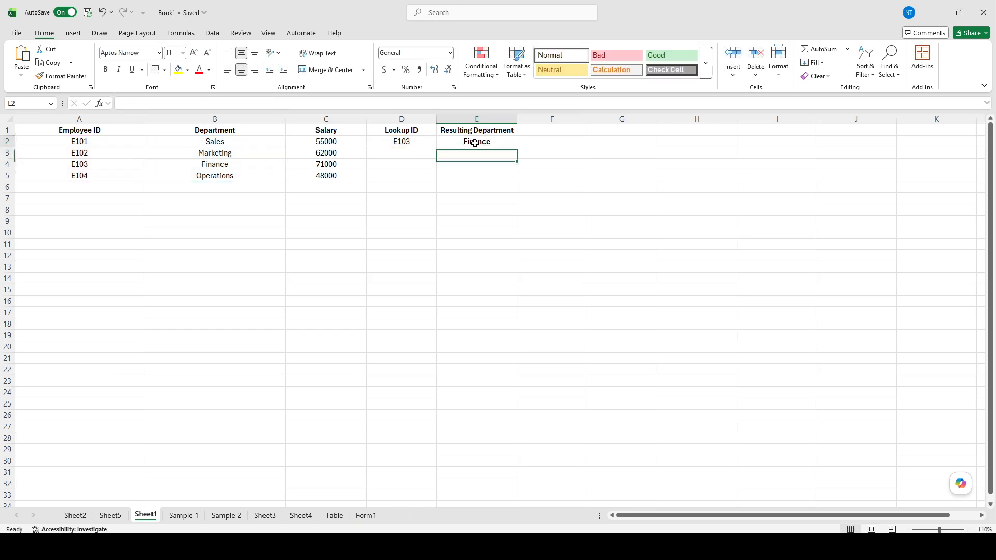
pyautogui.click(477, 142)
pyautogui.click(418, 208)
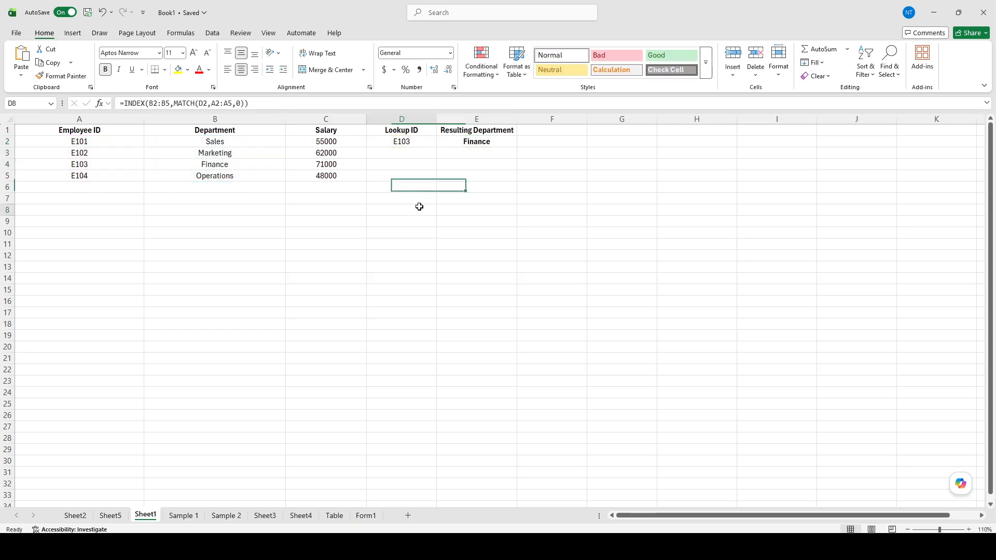